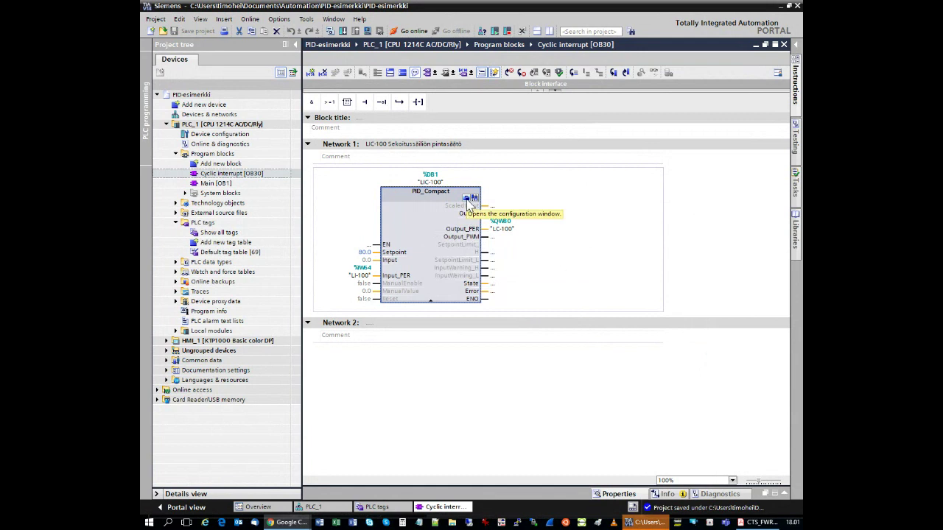
# Open the configuration of the LIC-100 PID_Compact block in Network 1 and enlarge its editor to fill the screen.
pyautogui.click(469, 199)
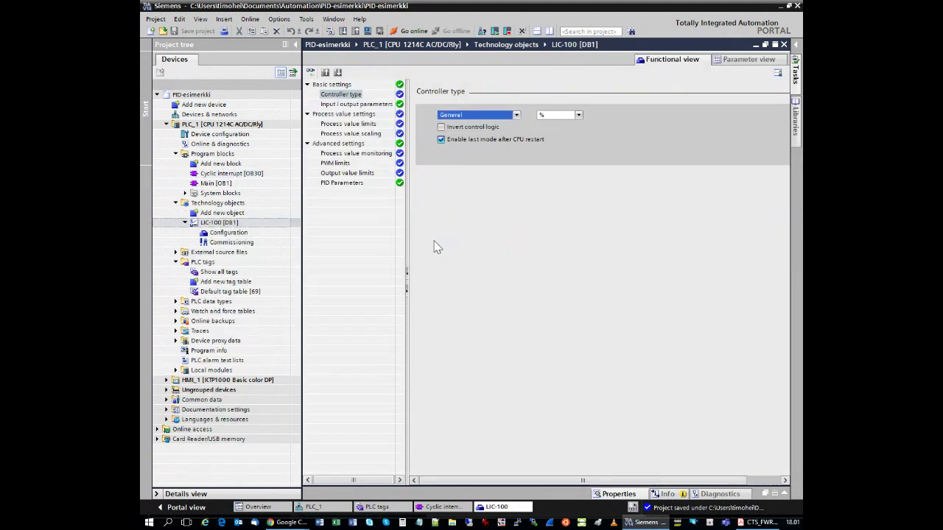
pyautogui.click(765, 44)
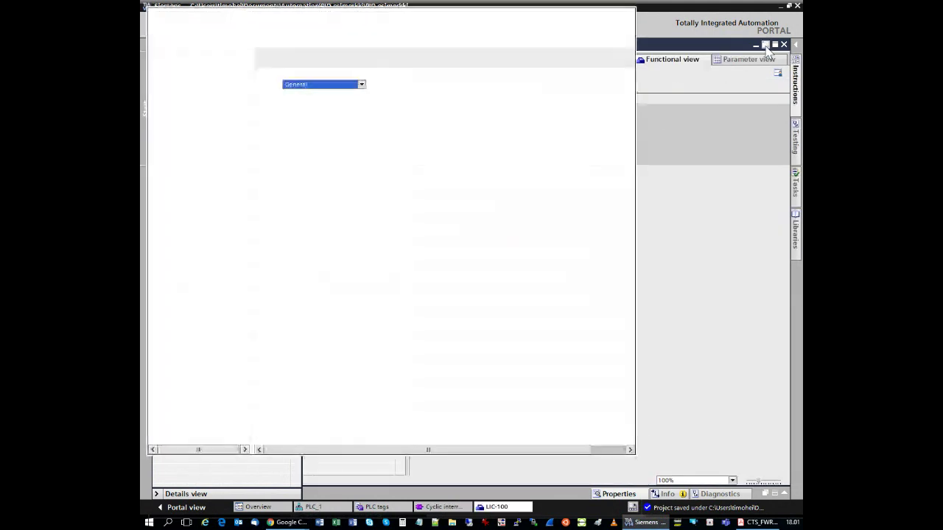
pyautogui.click(621, 14)
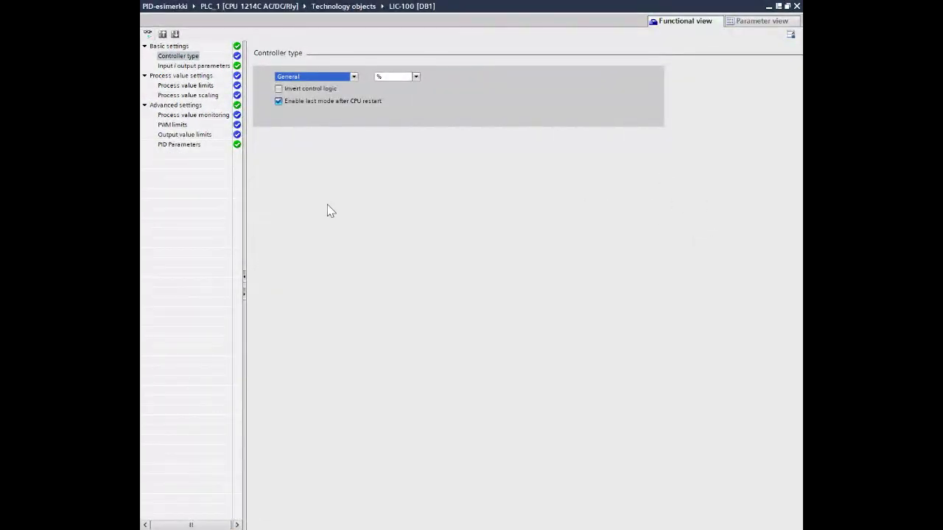
pyautogui.click(778, 6)
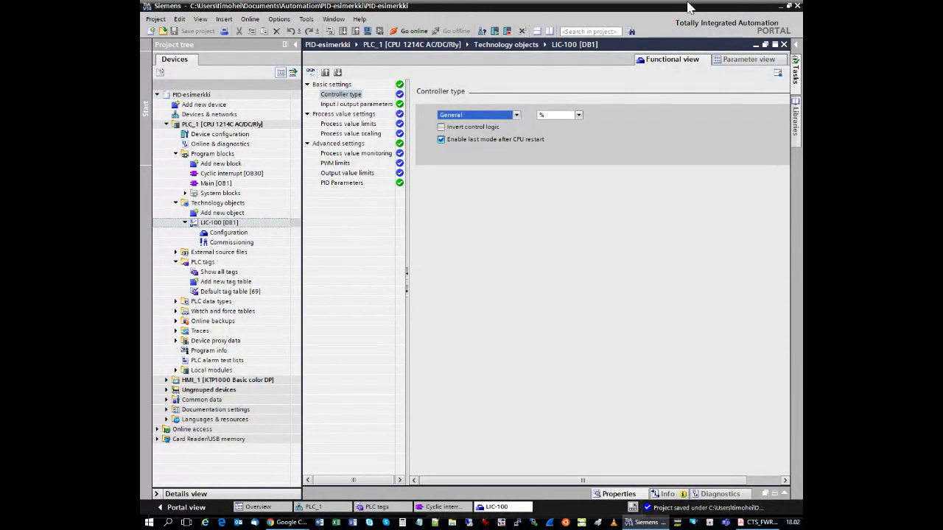
pyautogui.click(775, 45)
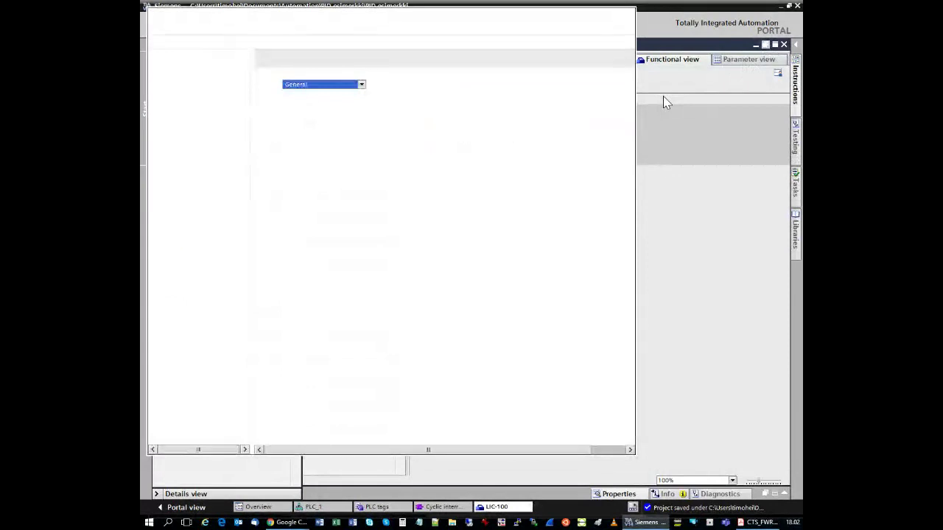
pyautogui.click(619, 14)
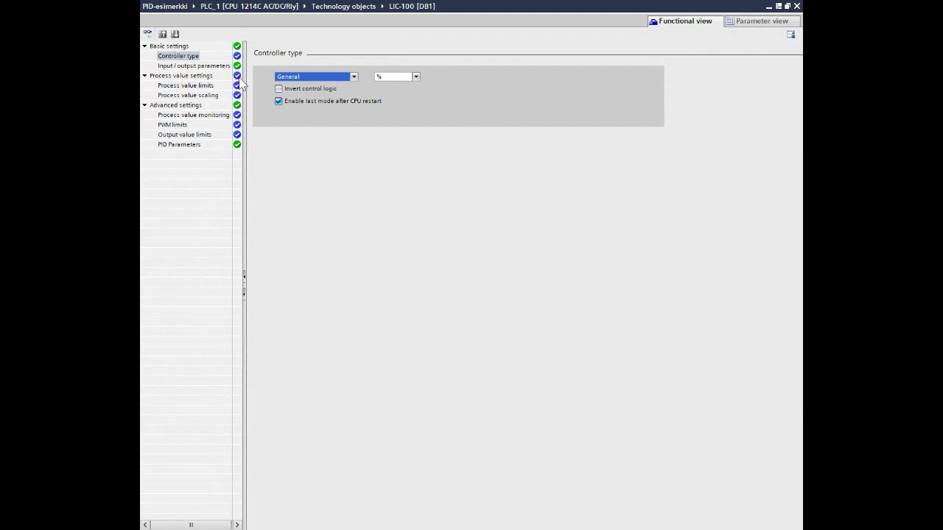
# Look through the basic settings, covering the controller type and the input/output parameters, and return to the controller type page.
pyautogui.click(184, 56)
pyautogui.click(186, 47)
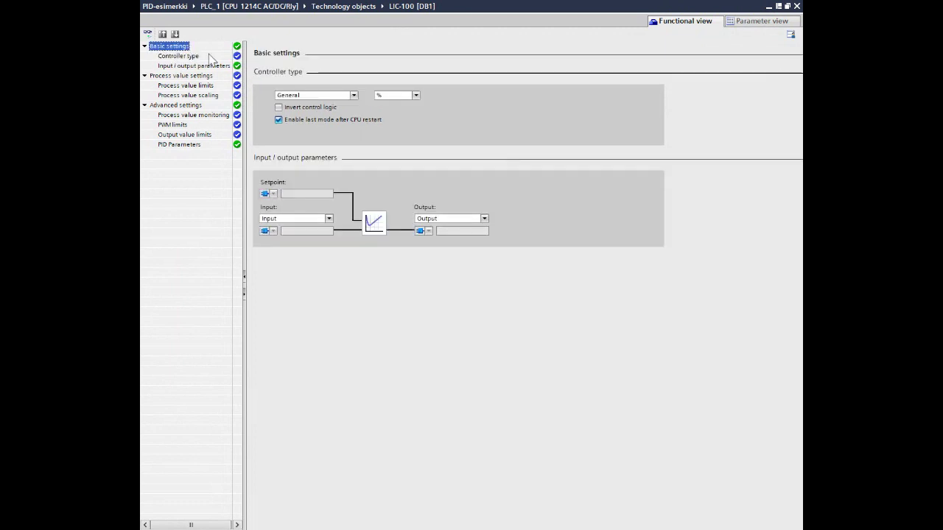
pyautogui.click(189, 59)
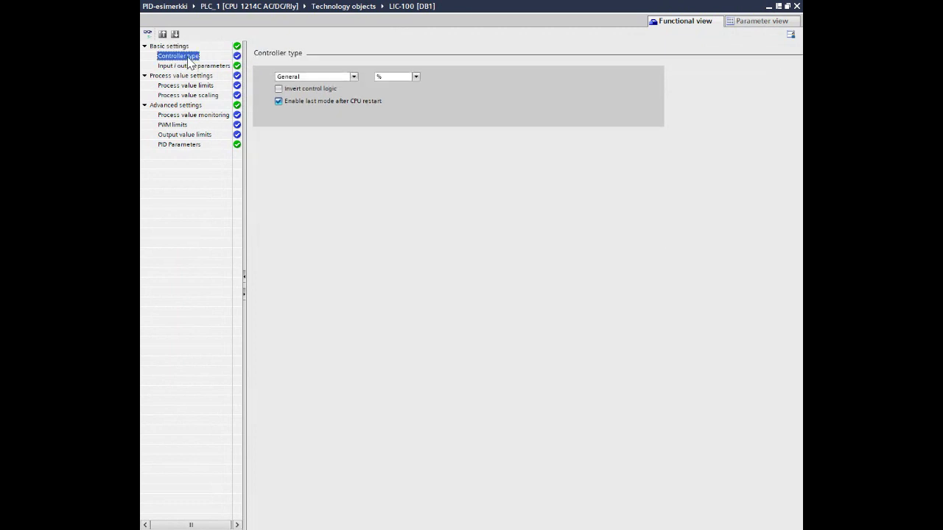
pyautogui.click(190, 64)
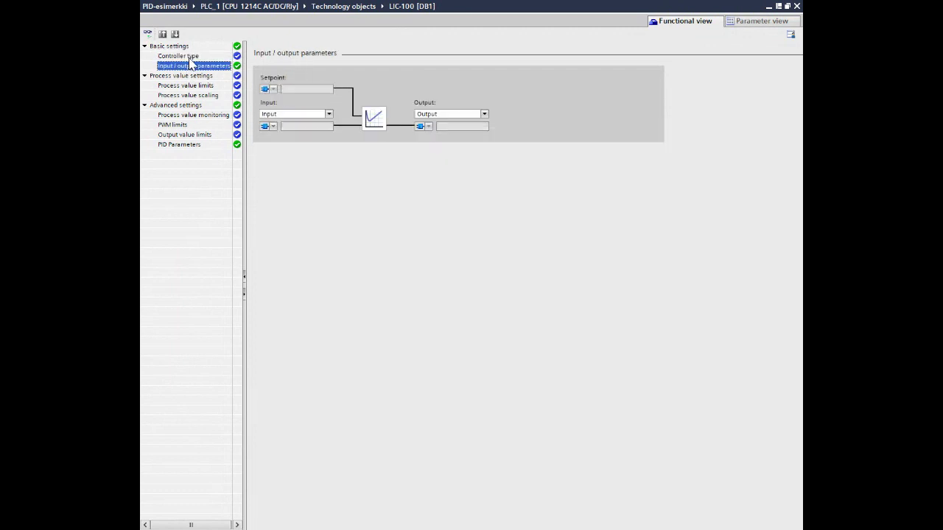
pyautogui.click(190, 57)
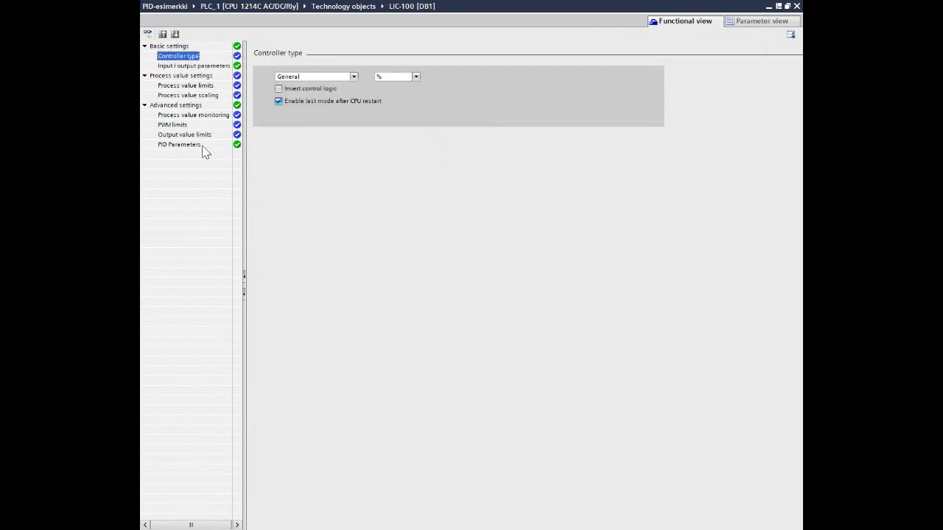
# Try the Temperature controller type with °C as the unit, and return the controller type to General.
pyautogui.click(353, 77)
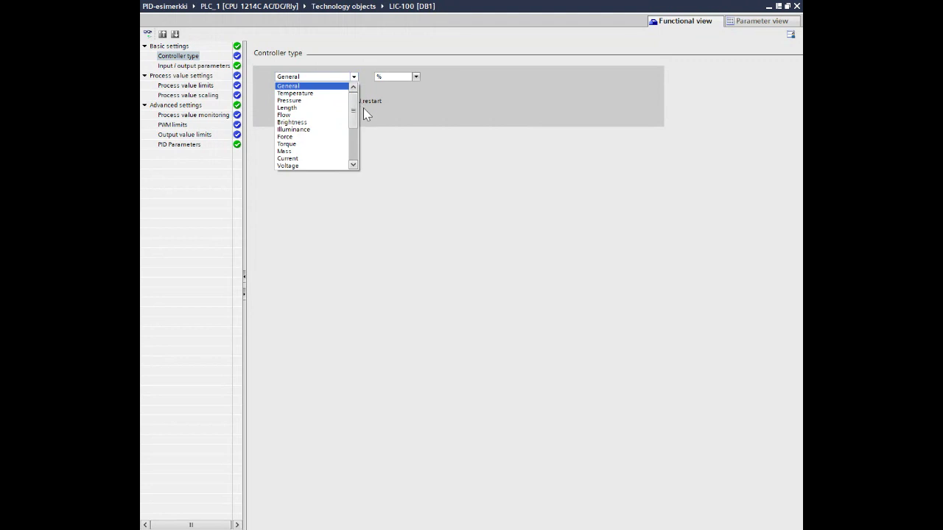
pyautogui.click(326, 94)
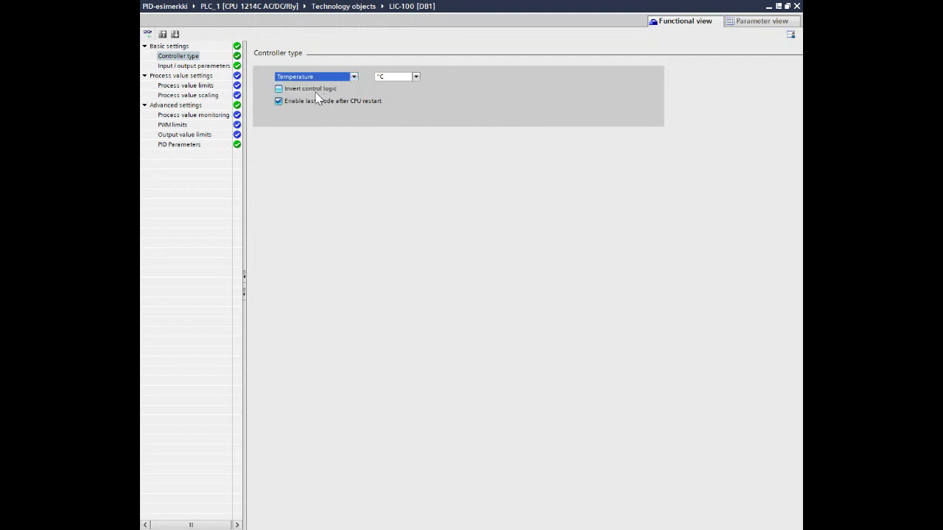
pyautogui.click(416, 76)
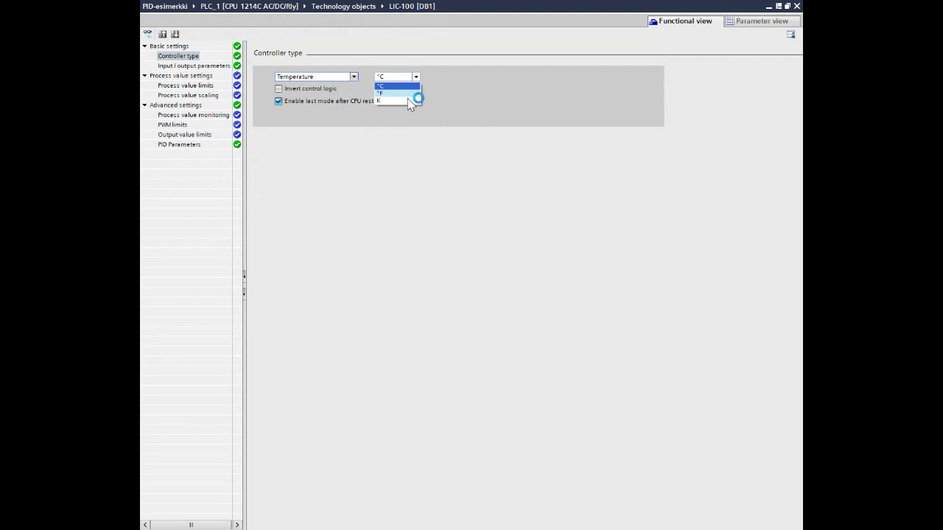
pyautogui.click(411, 85)
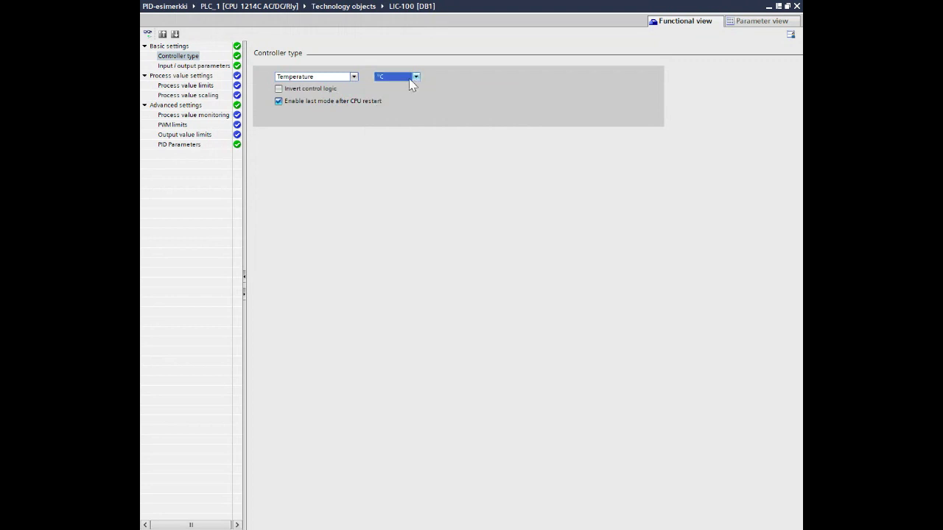
pyautogui.click(354, 77)
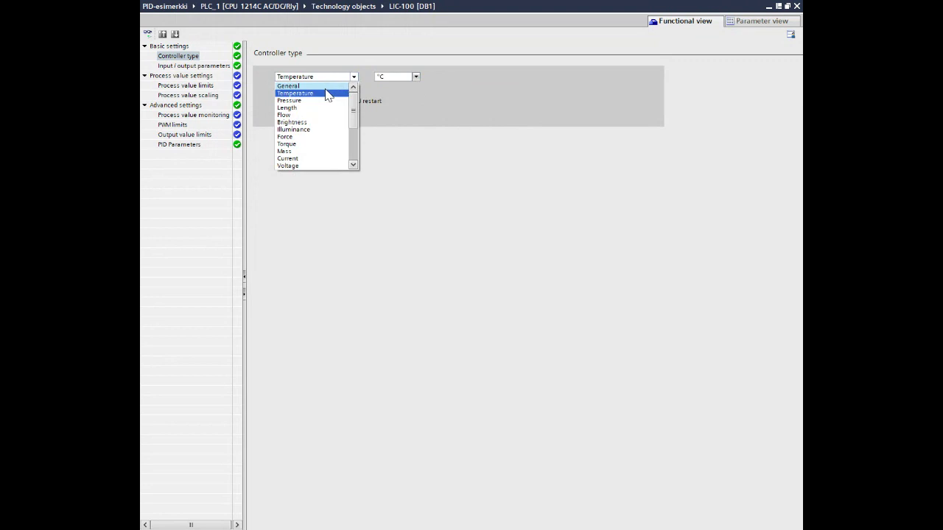
pyautogui.click(328, 86)
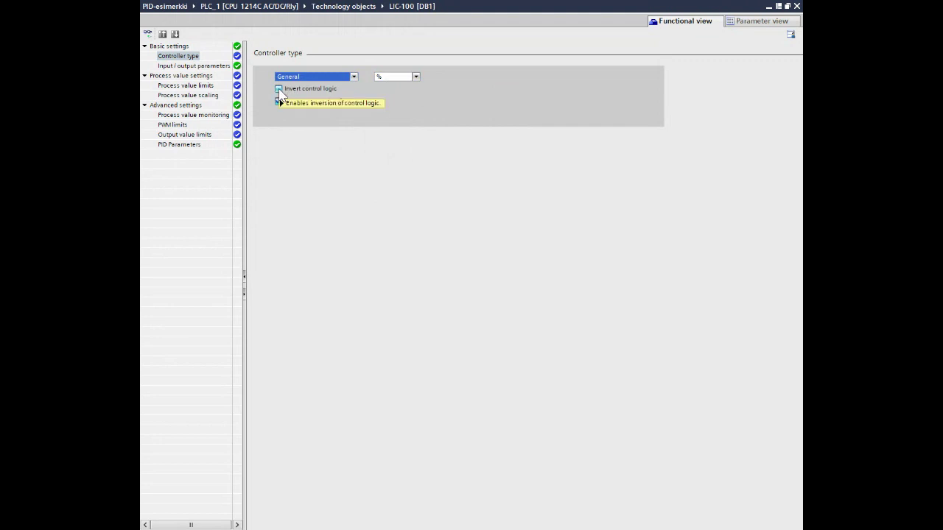
# Read the explanations of the Invert control logic and Enable last mode after CPU restart options.
pyautogui.moveTo(280, 94)
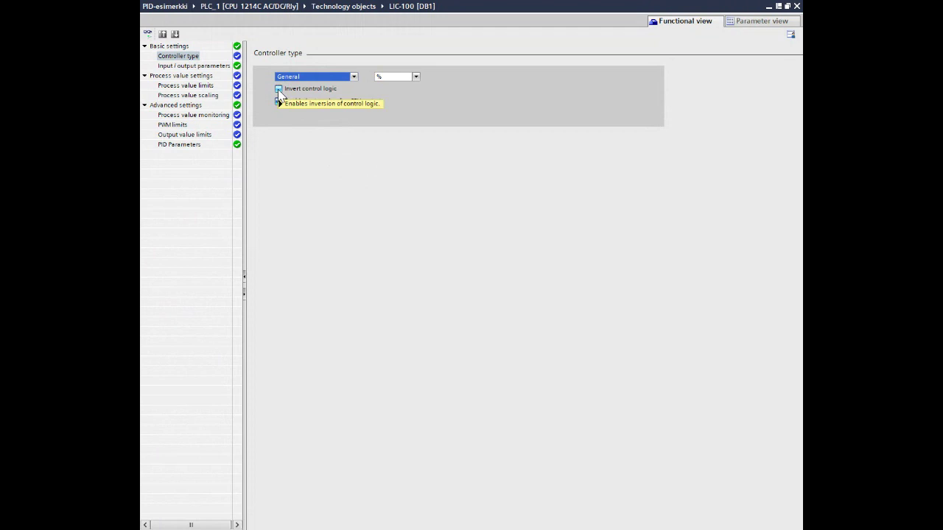
pyautogui.moveTo(277, 89)
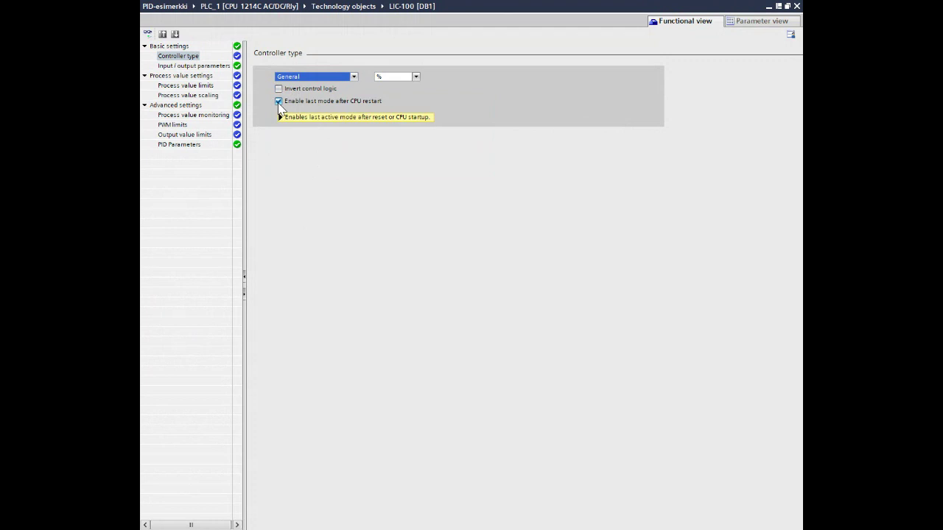
pyautogui.moveTo(281, 108)
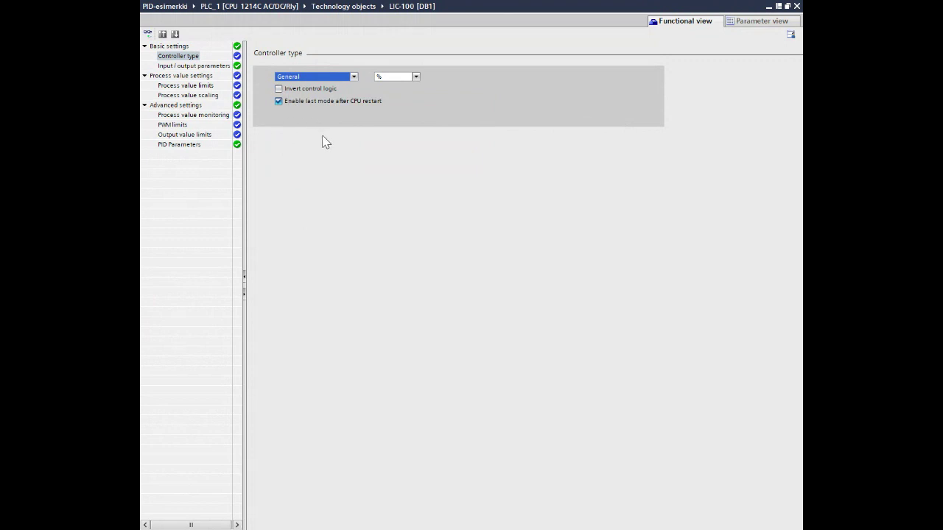
# Show the controller's input/output parameters and check which input types are available.
pyautogui.click(213, 67)
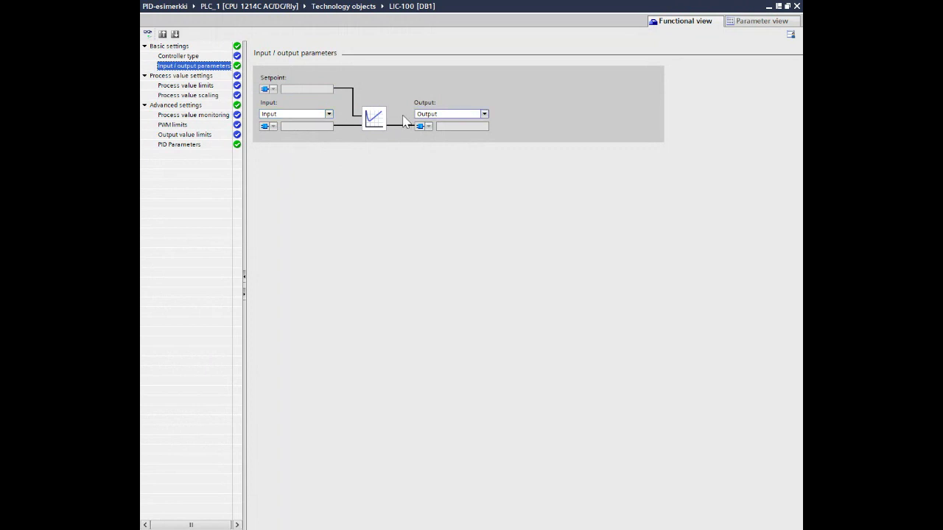
pyautogui.click(330, 115)
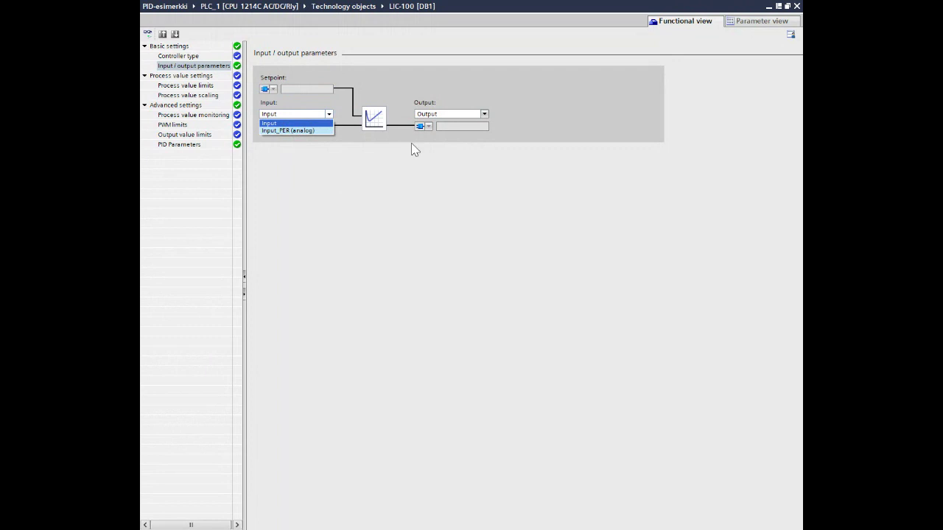
pyautogui.click(781, 21)
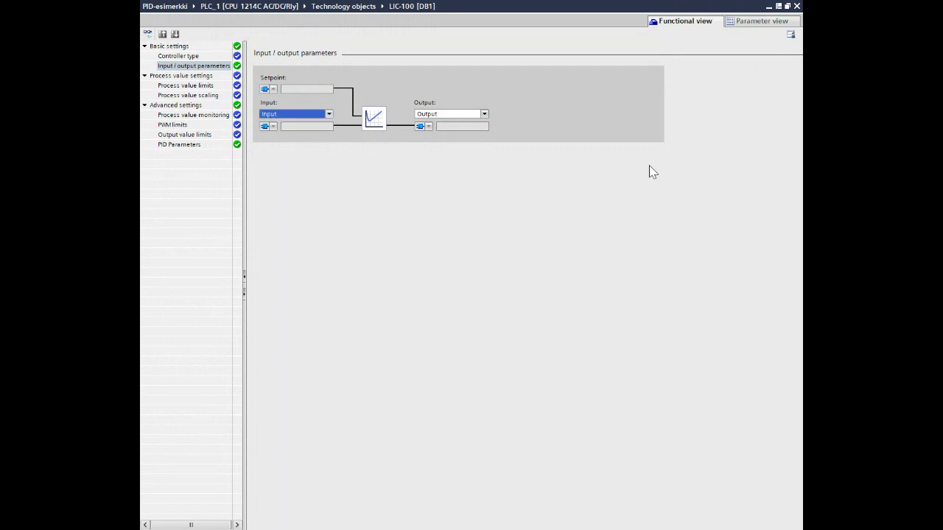
# Dock the configuration editor back in the project window and examine the PID_Compact block's connections in Cyclic interrupt [OB30].
pyautogui.click(787, 6)
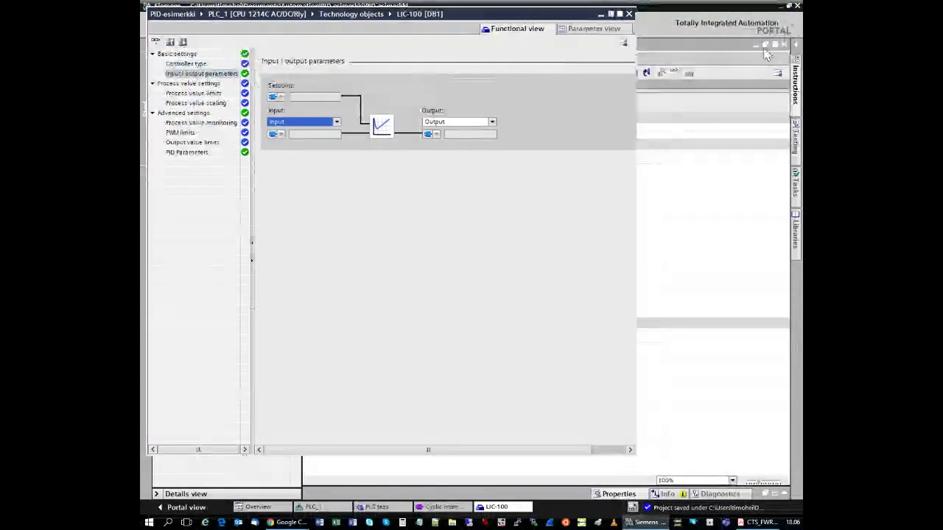
pyautogui.click(612, 13)
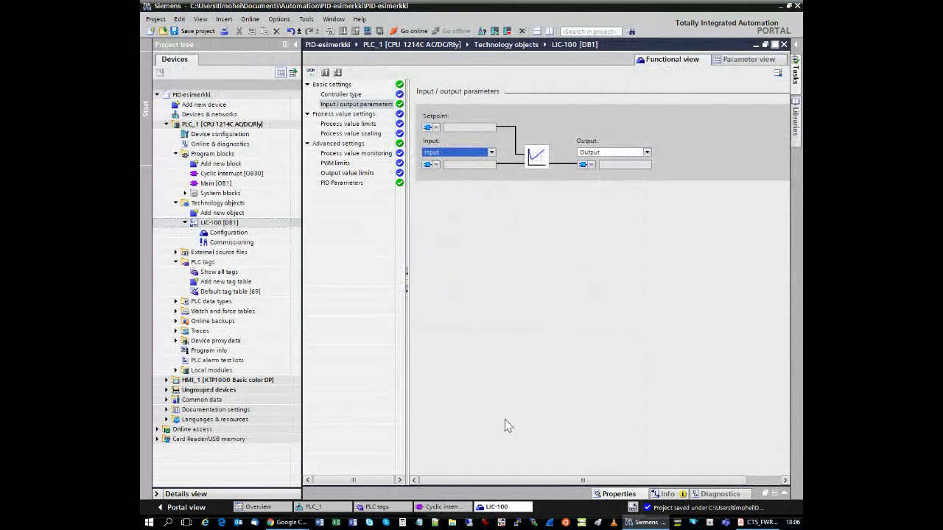
pyautogui.click(445, 508)
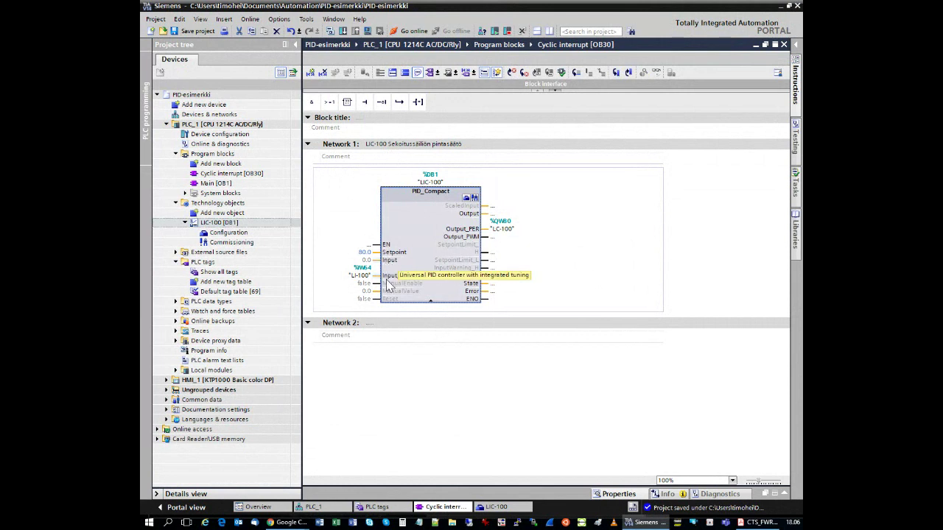
pyautogui.click(436, 375)
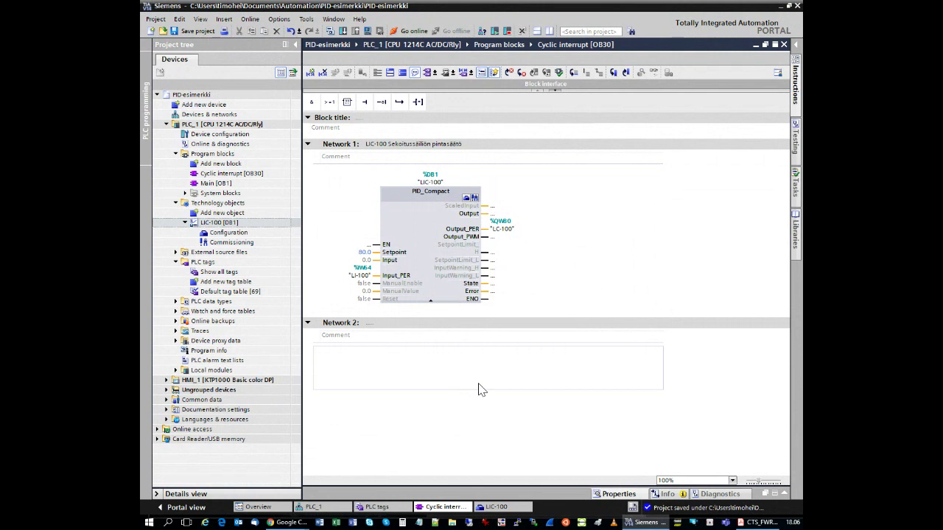
pyautogui.click(451, 258)
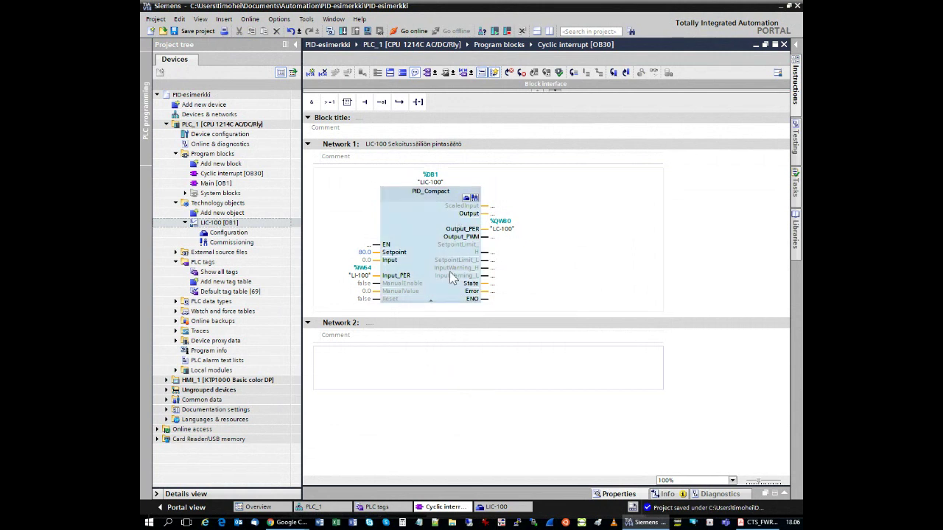
pyautogui.click(375, 264)
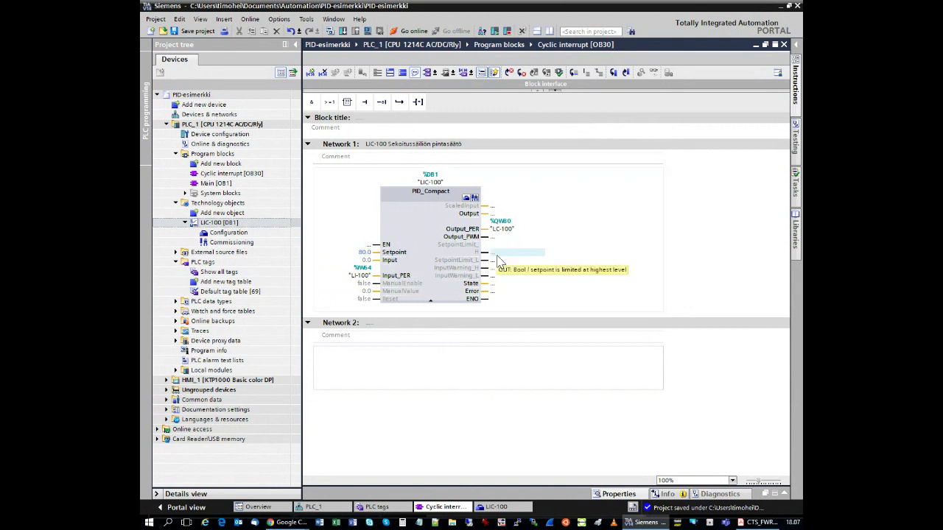
# Set the LIC-100 controller's input to Input_PER (analog) in its configuration and open the choices for its output.
pyautogui.click(505, 508)
pyautogui.click(493, 154)
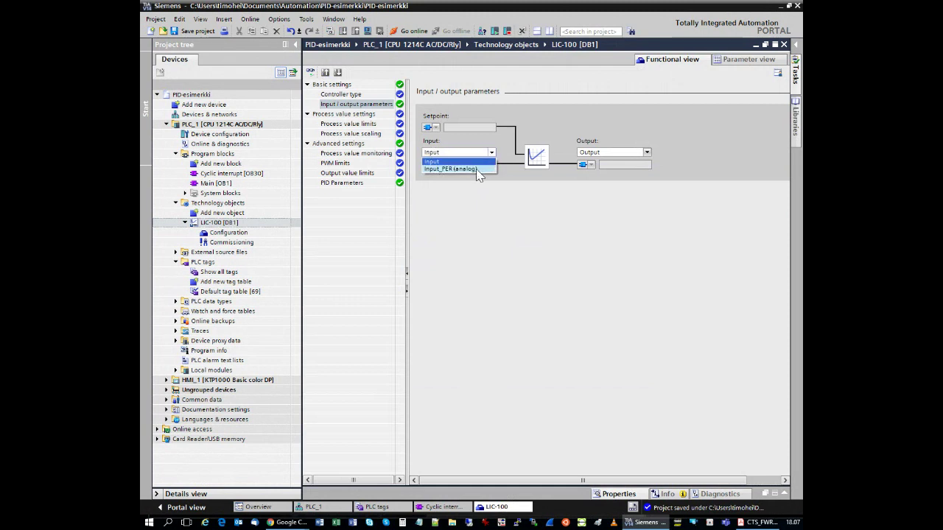
pyautogui.click(477, 170)
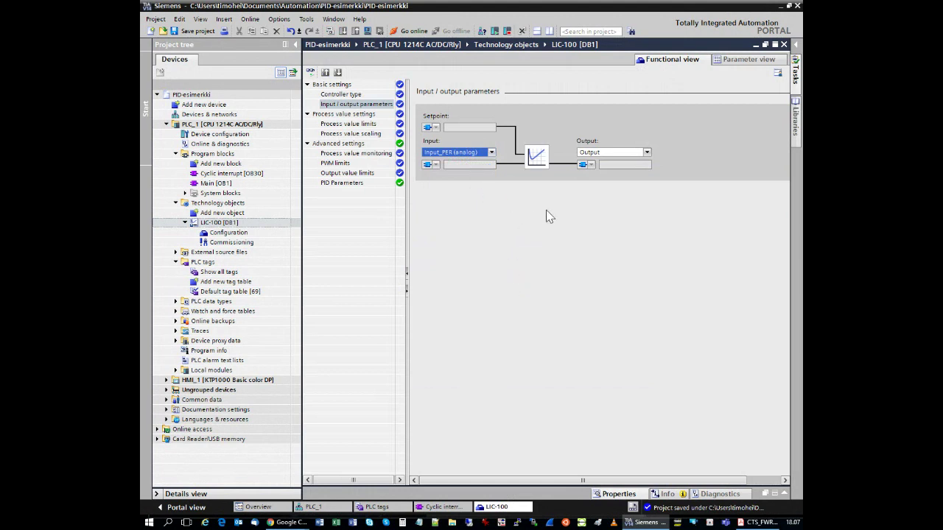
pyautogui.click(647, 152)
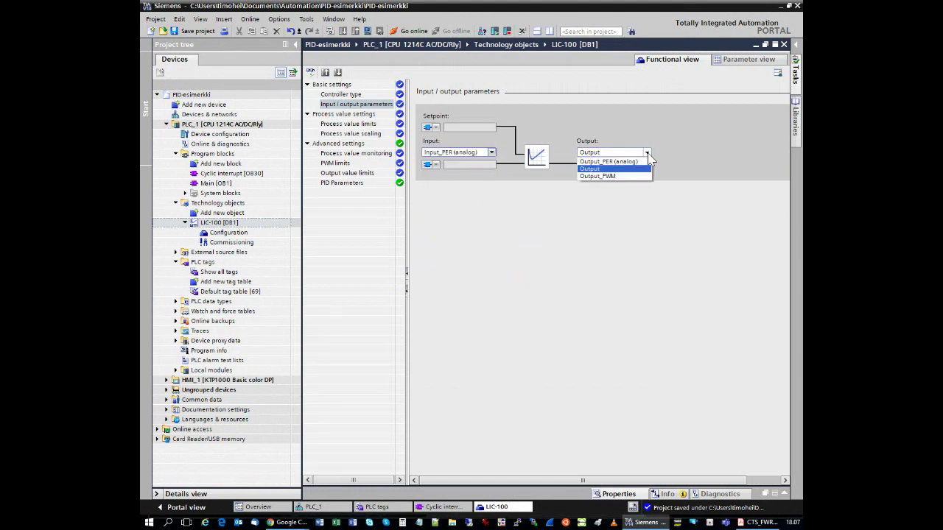